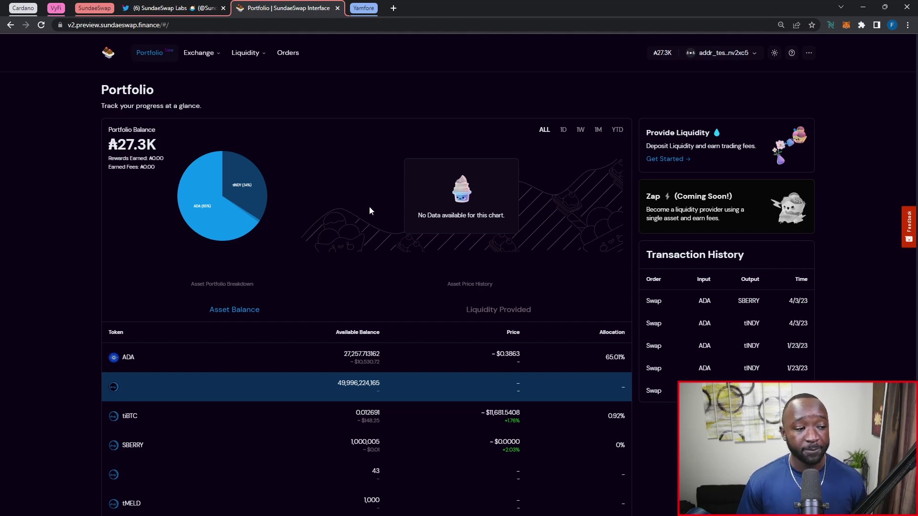
Look over the portfolio page and start a buy order for the tINDY token on the exchange
scroll(71, 294, down, 1)
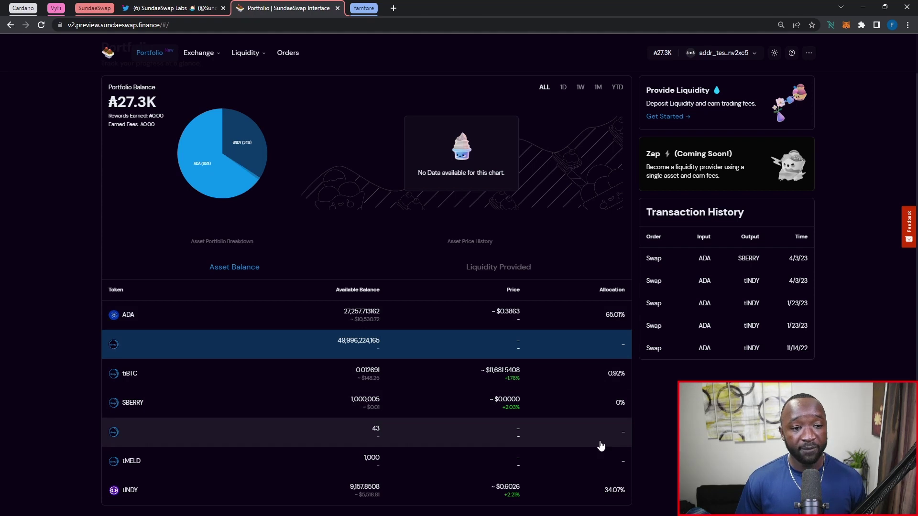
scroll(762, 325, up, 2)
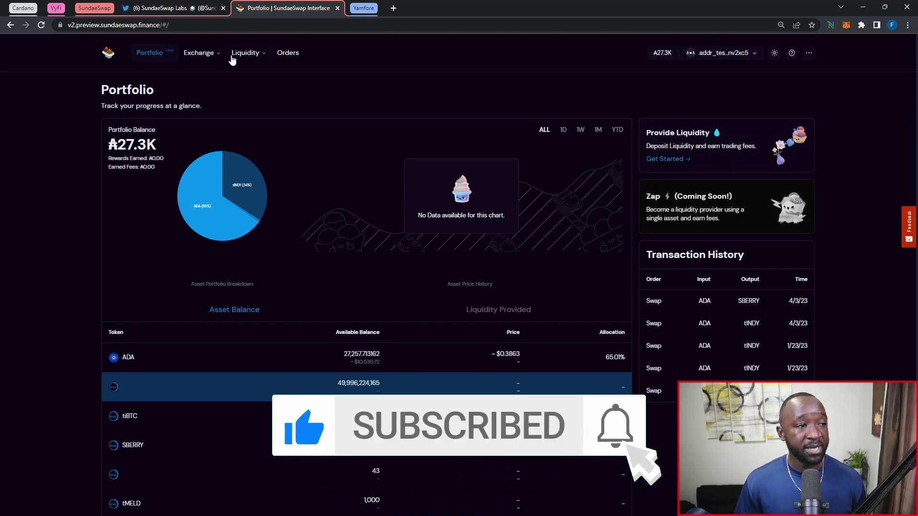
click(215, 58)
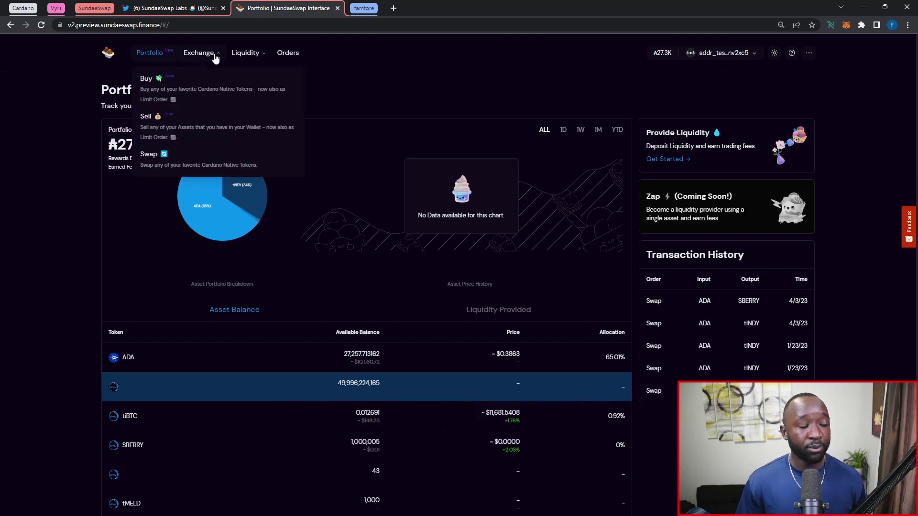
click(206, 92)
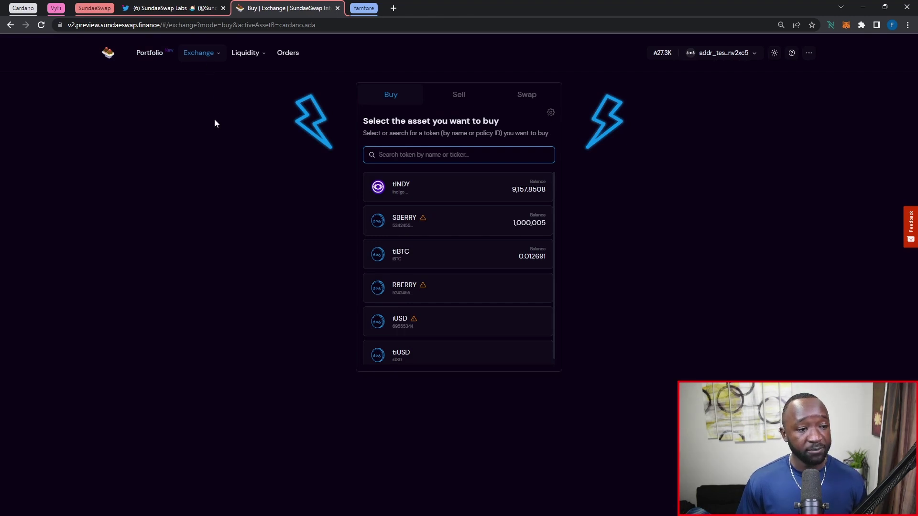
click(423, 191)
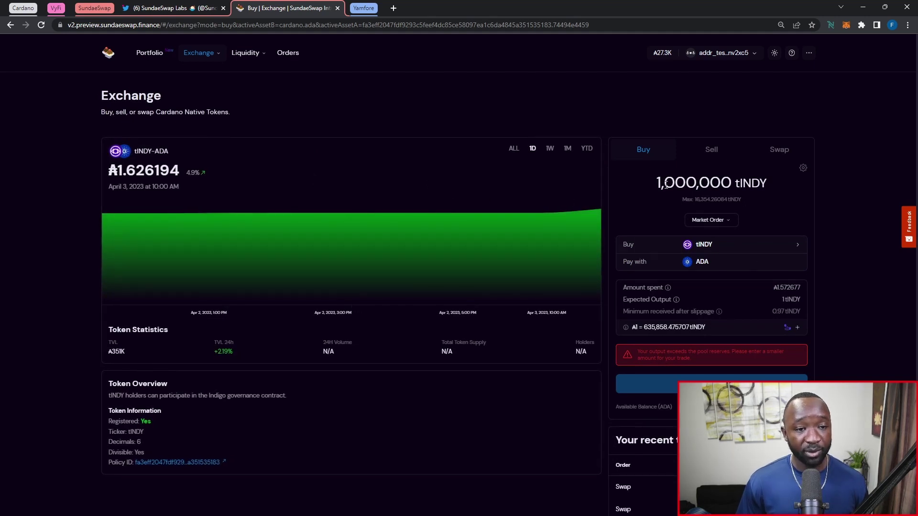
Set the buy amount to 100 tINDY and submit the buy order
drag(656, 184, 735, 185)
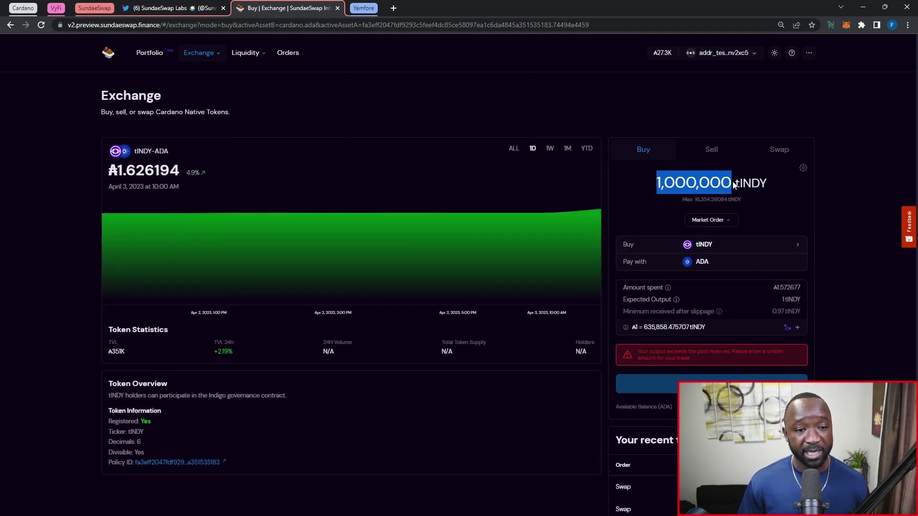
key(BackSpace)
text(100)
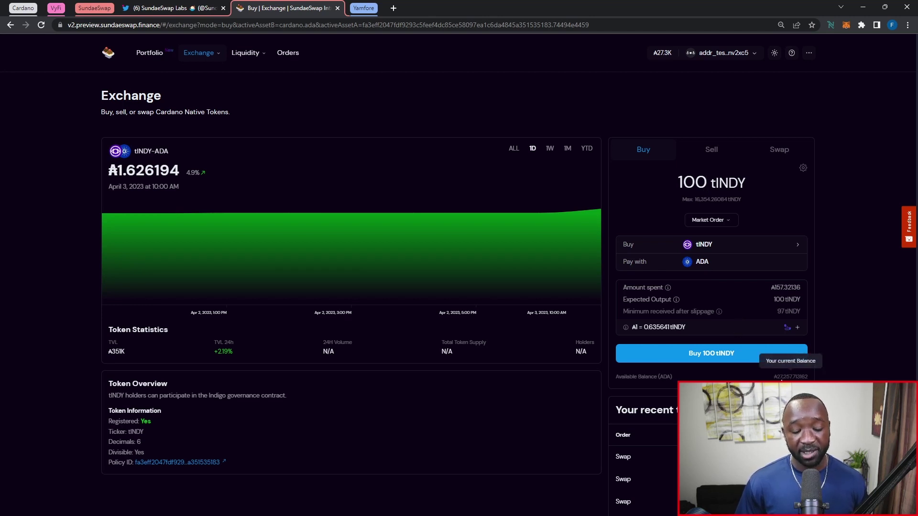
click(698, 353)
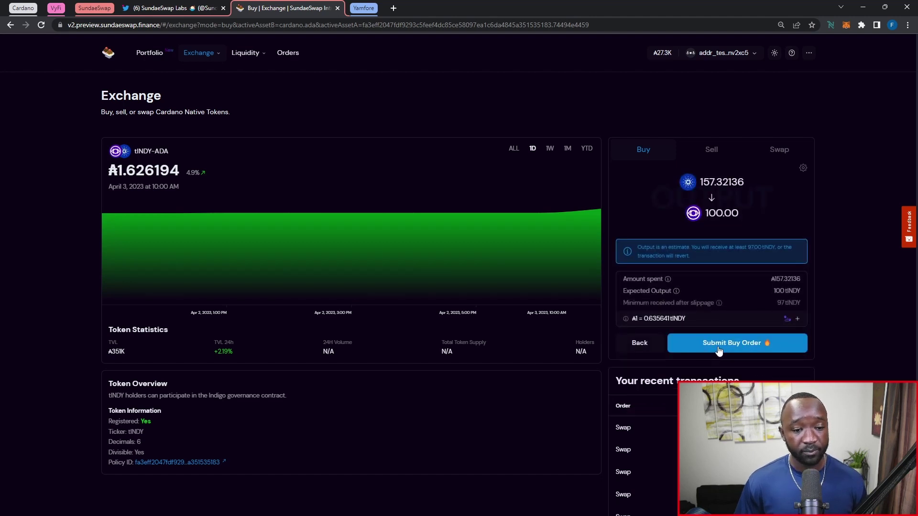
click(719, 350)
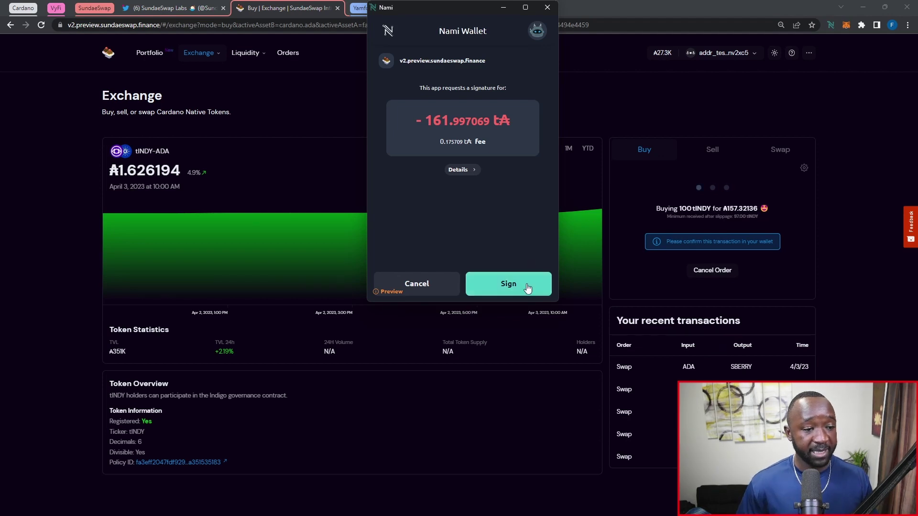
Try to sign the buy transaction in the Nami wallet with the wallet password
click(527, 287)
text(******)
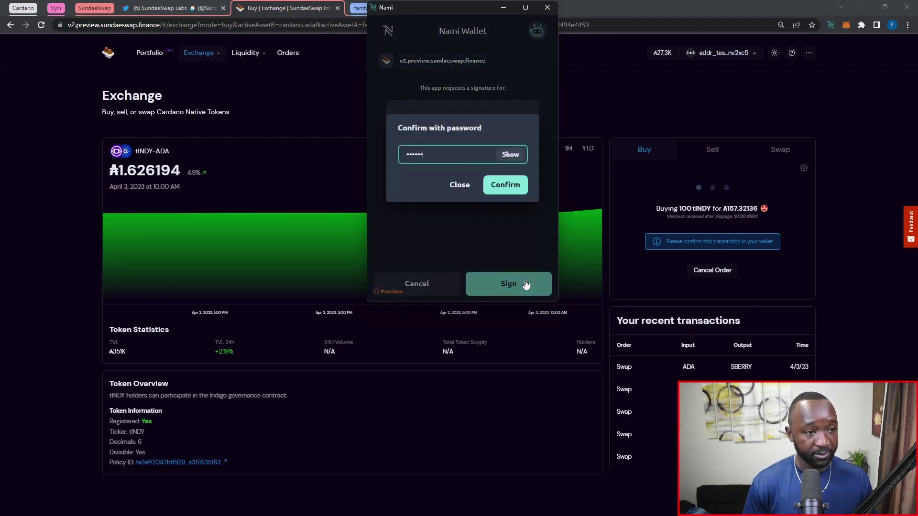
text(*)
key(Return)
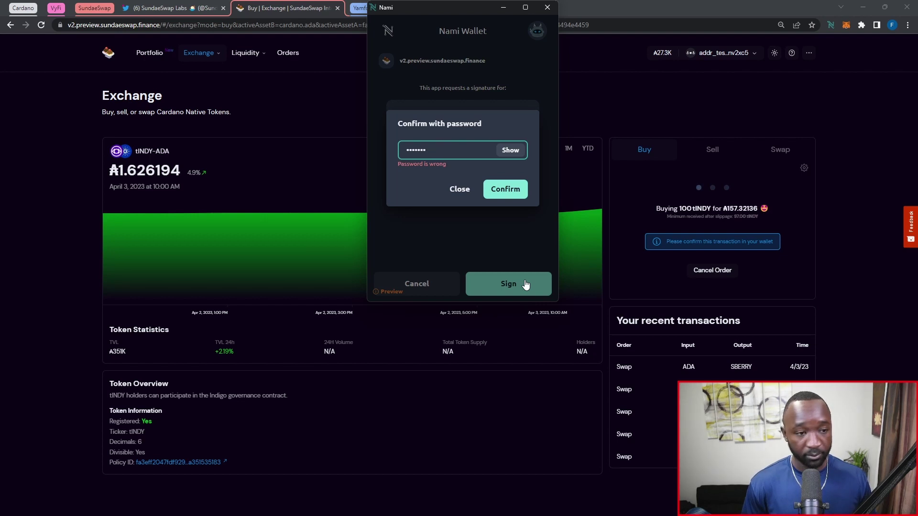
Replace the entry in the wallet's password field with the correct wallet password and confirm the signature
key(BackSpace)
key(BackSpace)
key(BackSpace)
key(BackSpace)
key(BackSpace)
key(BackSpace)
key(BackSpace)
text(*)
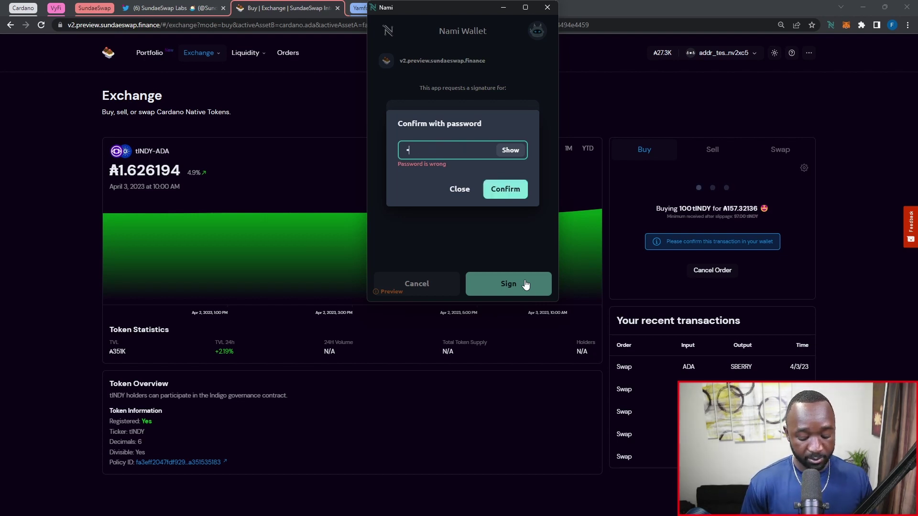
text(******)
key(Return)
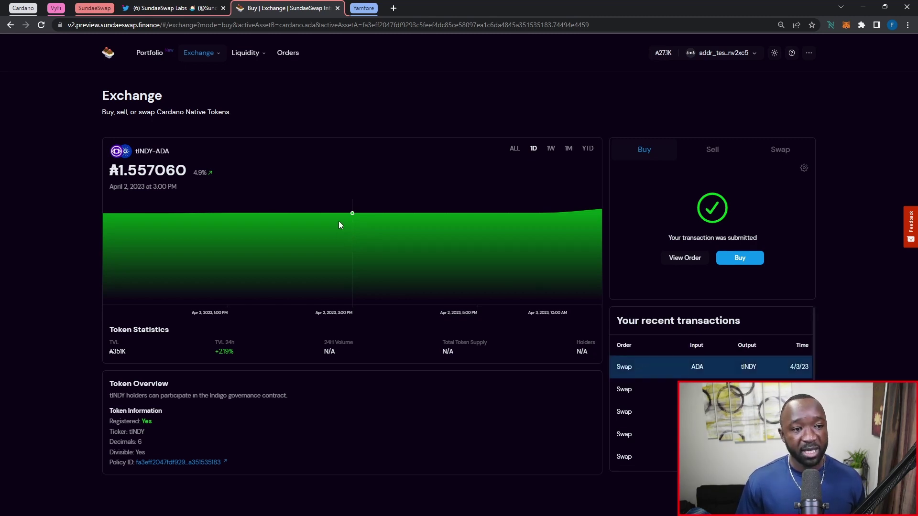
Show the tINDY-ADA price chart for one week and view the order history in the dark theme
click(549, 149)
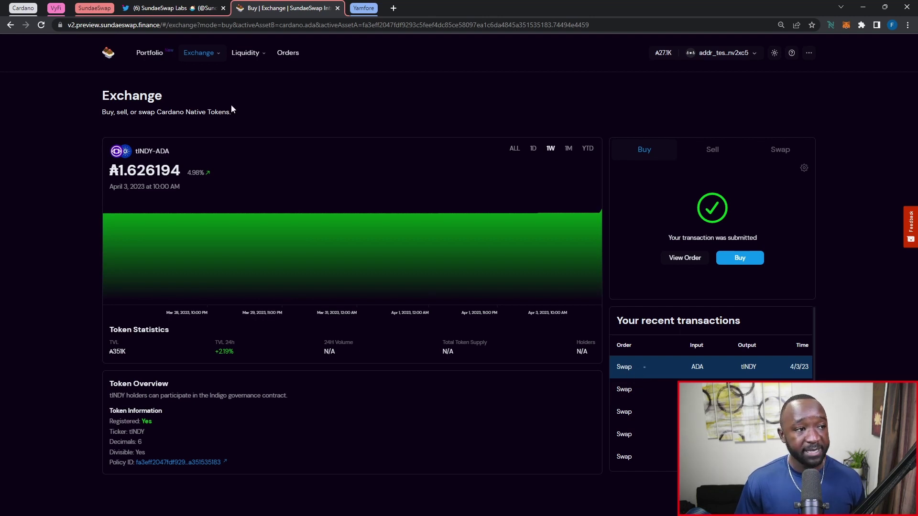
click(295, 53)
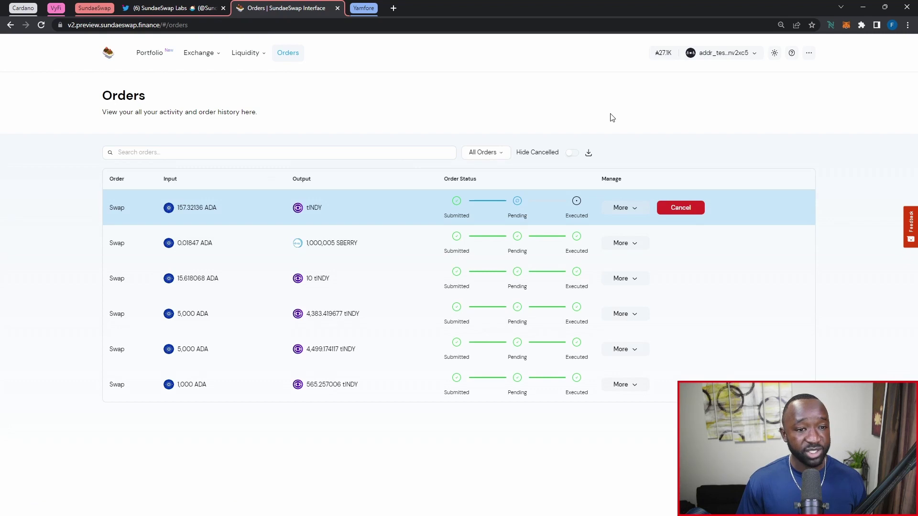
click(774, 53)
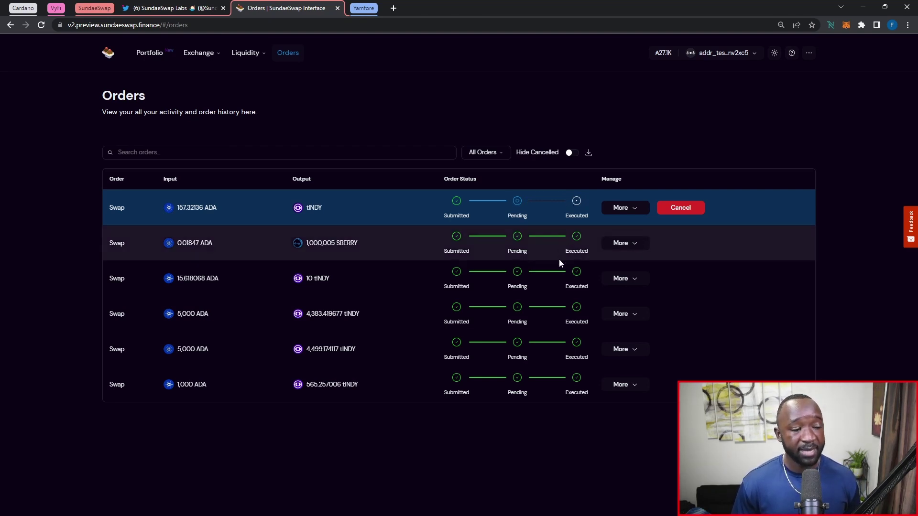
View the liquidity pools overview and the deposit form of the ADA-tINDY pool with the 0.3% fee, leaving the form without a deposit
click(253, 58)
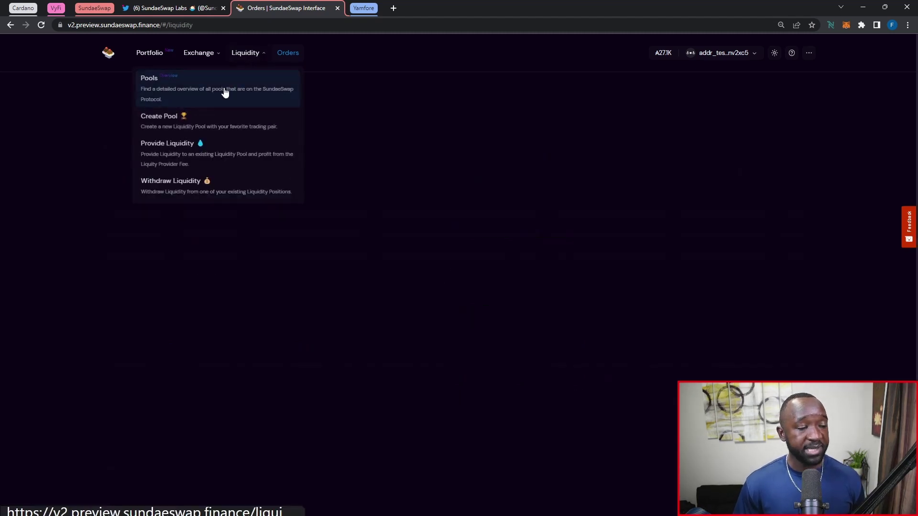
click(224, 91)
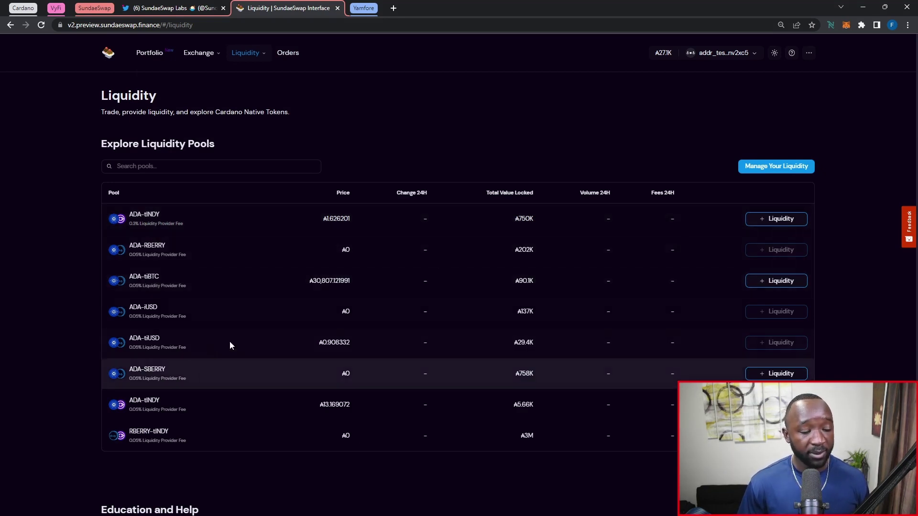
click(761, 221)
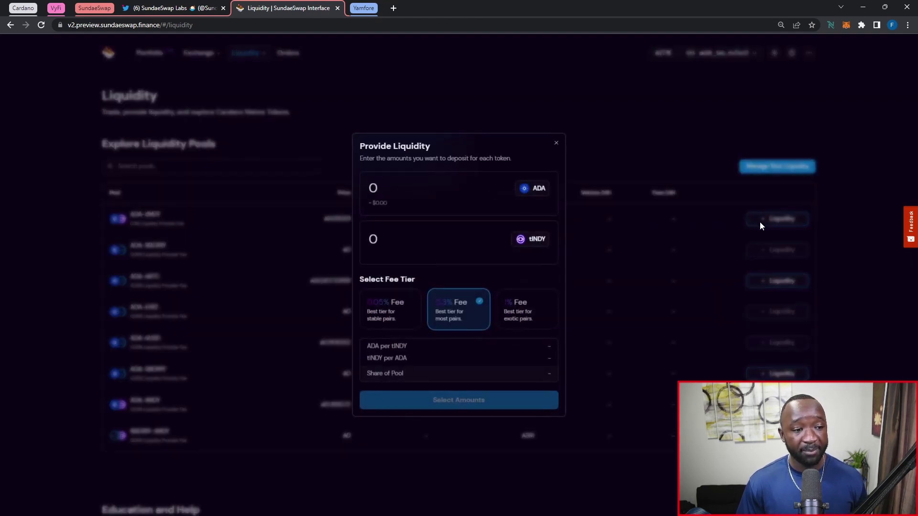
click(555, 143)
View the liquidity pool creation page, check the submitted order in the order history and return to the portfolio
mouse_move(255, 65)
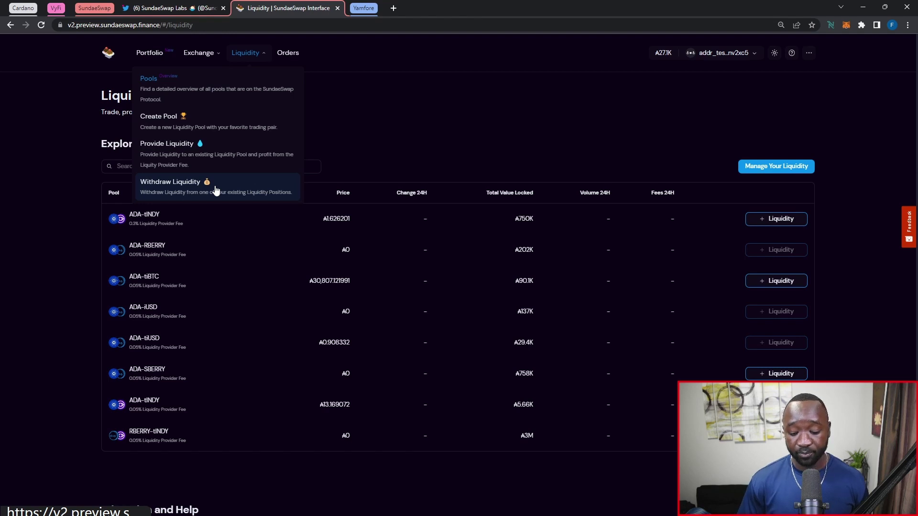
click(206, 124)
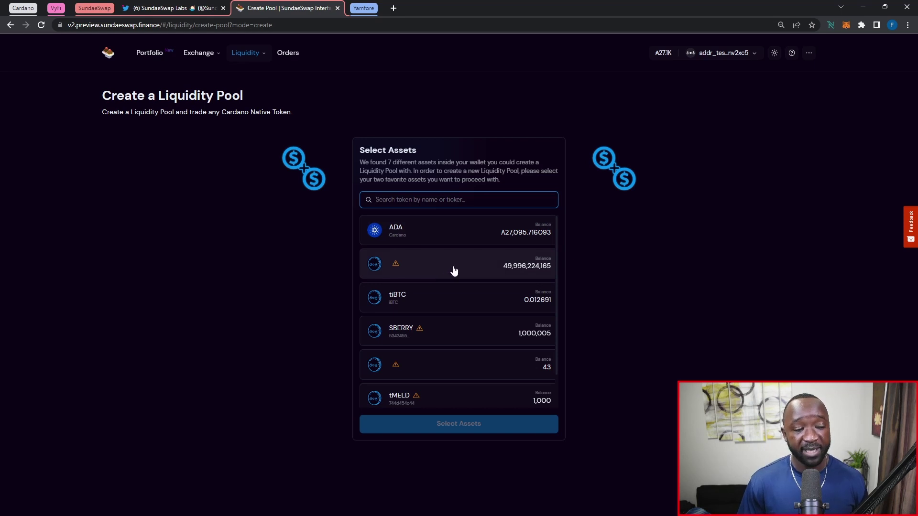
click(292, 55)
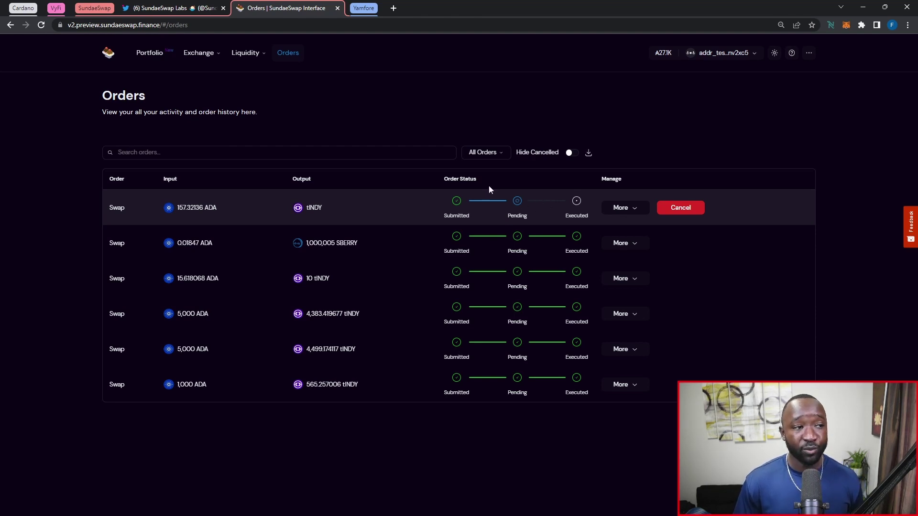
click(149, 56)
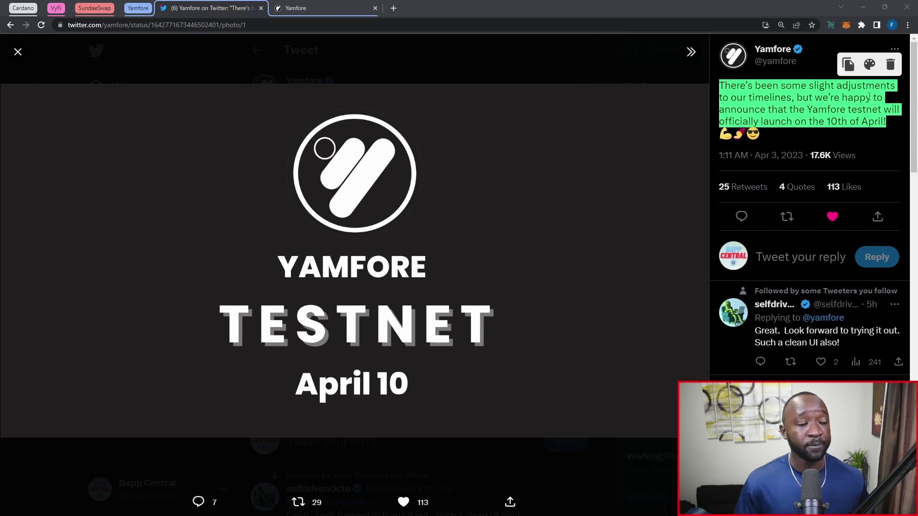
Switch to the Yamfore website and read through its loan features, community links and partnerships
click(333, 7)
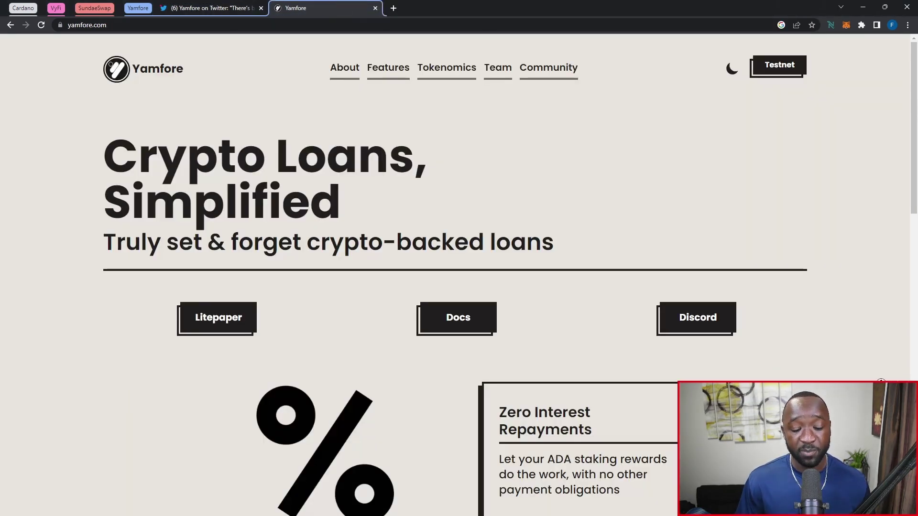
scroll(459, 282, down, 2)
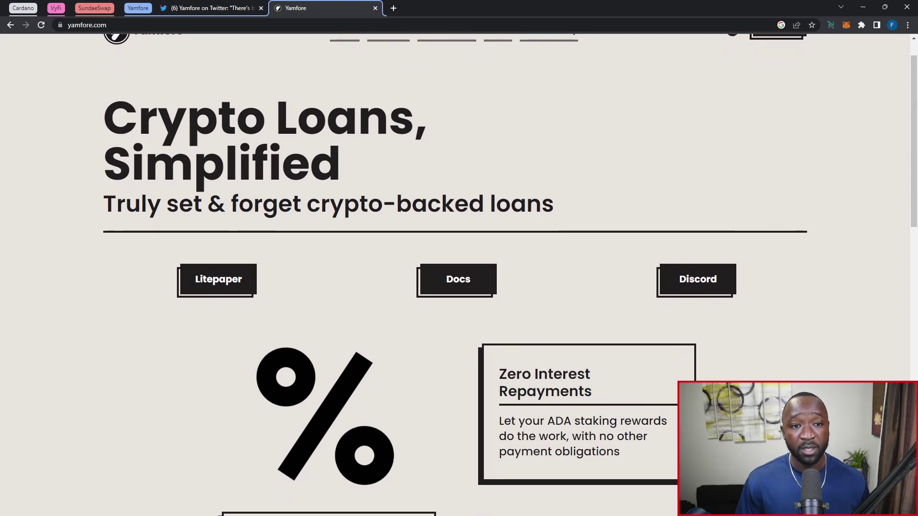
scroll(459, 282, down, 3)
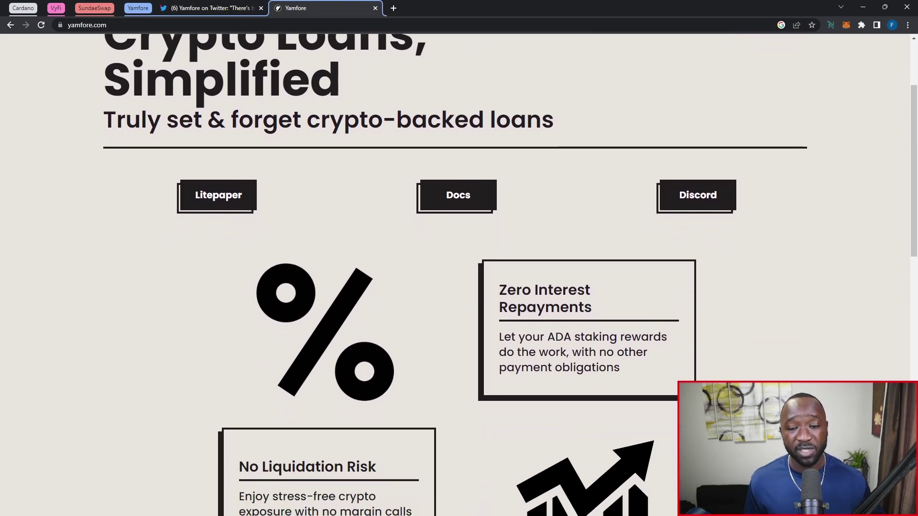
scroll(459, 282, down, 3)
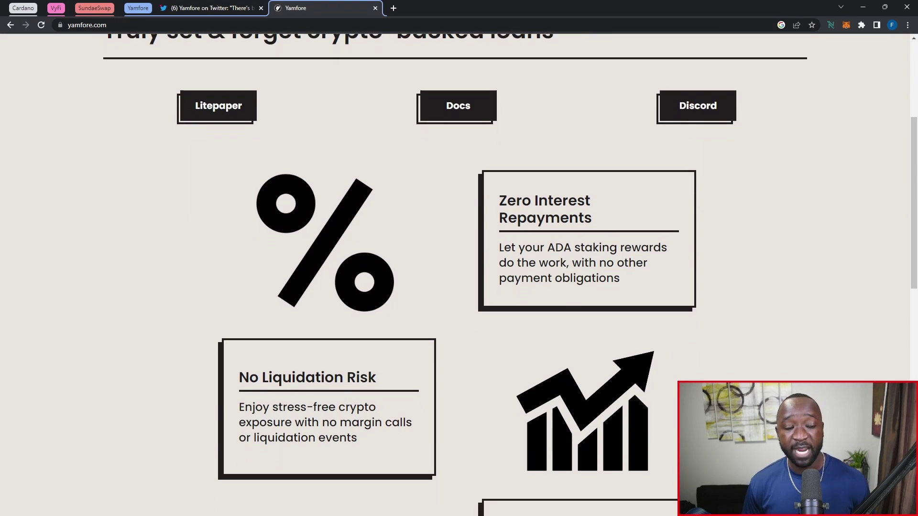
scroll(459, 282, down, 3)
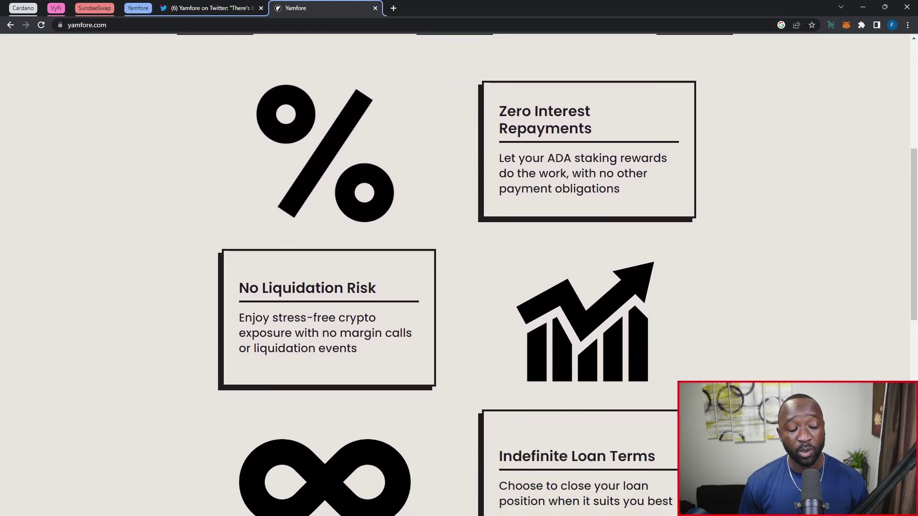
scroll(458, 282, down, 3)
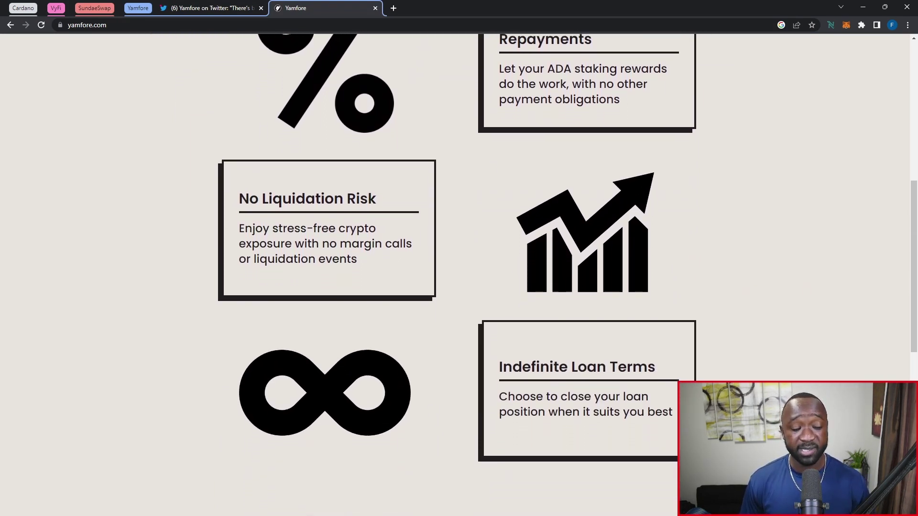
scroll(459, 282, down, 3)
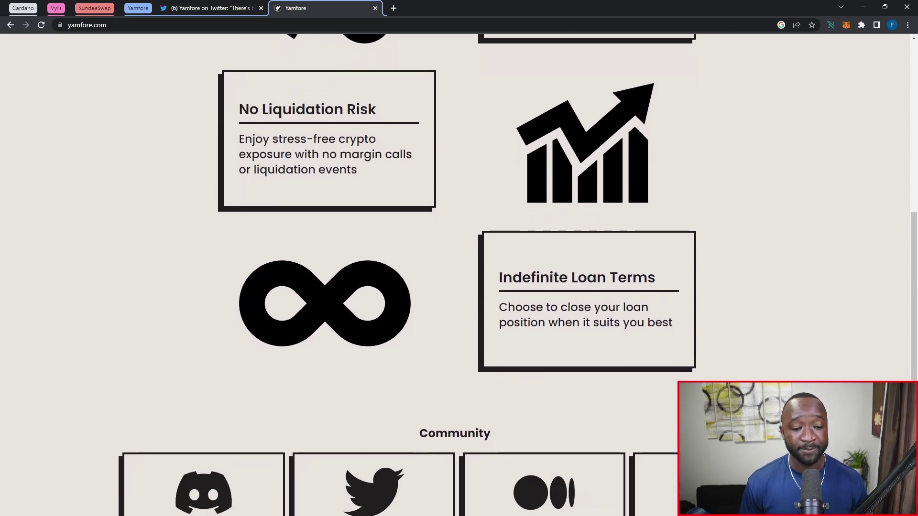
scroll(459, 282, down, 3)
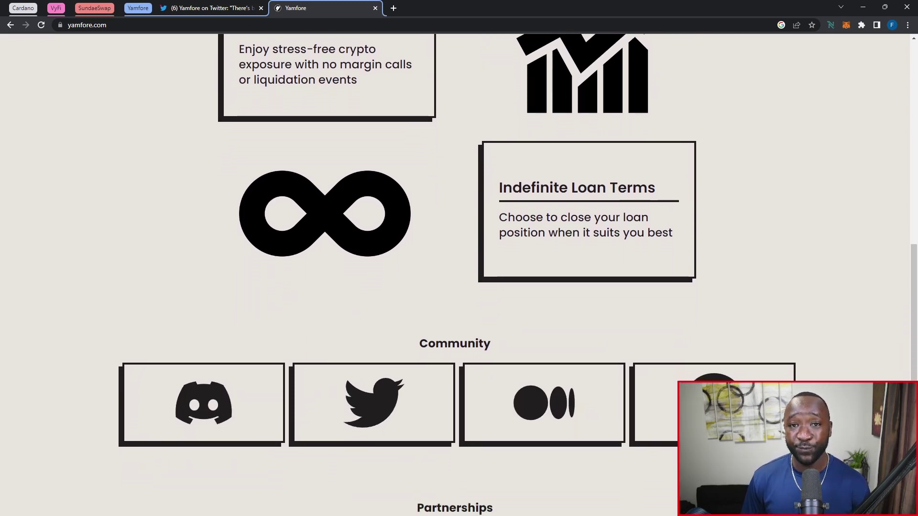
scroll(459, 282, down, 3)
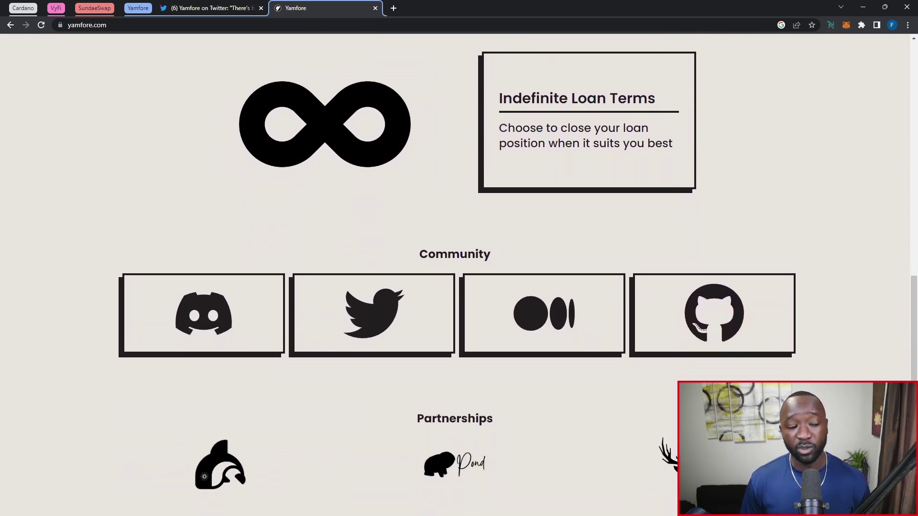
scroll(458, 282, down, 3)
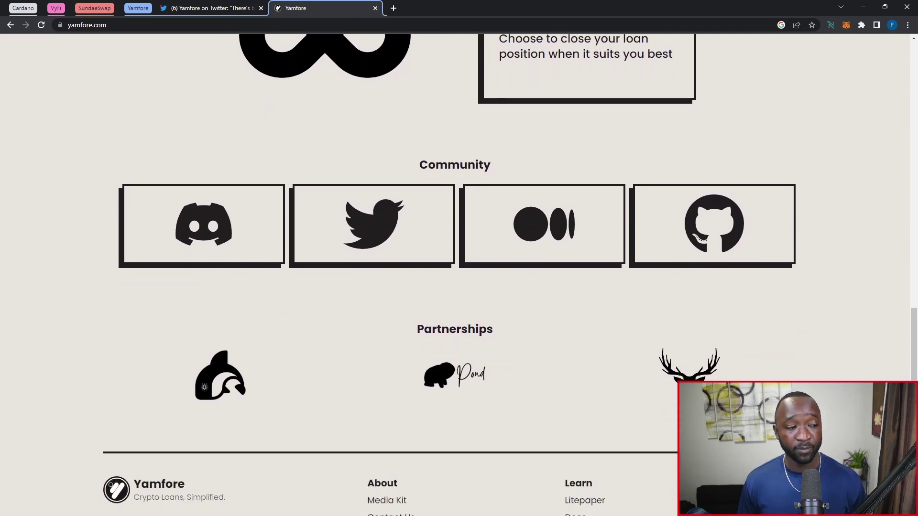
scroll(459, 282, down, 2)
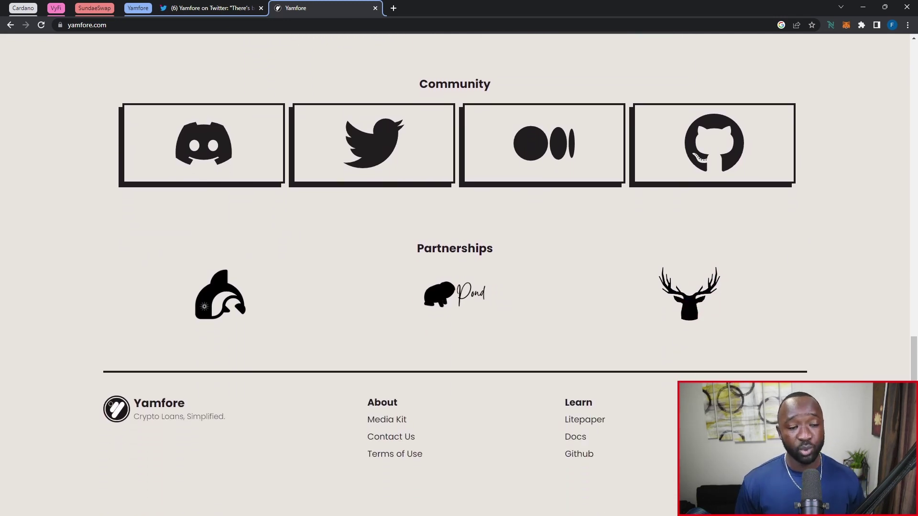